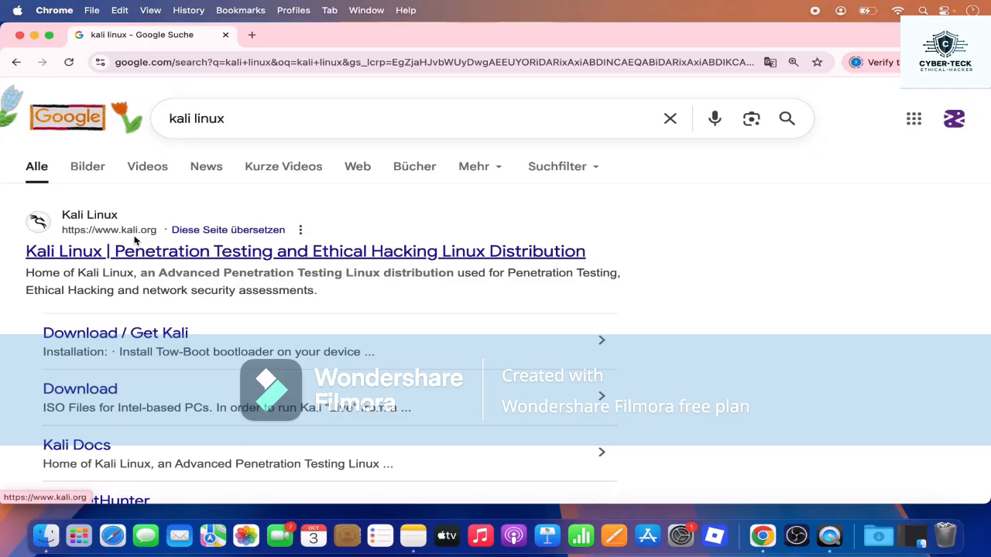
Open the official Kali Linux website from the search results and go to the Installer Images on its download page
{"action": "left_click", "coordinate": [202, 257]}
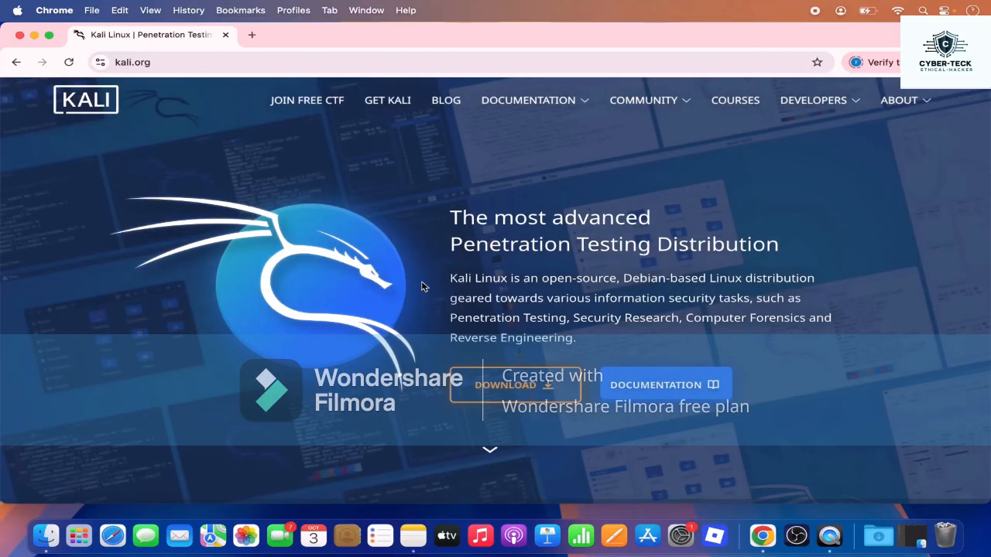
{"action": "left_click", "coordinate": [515, 387]}
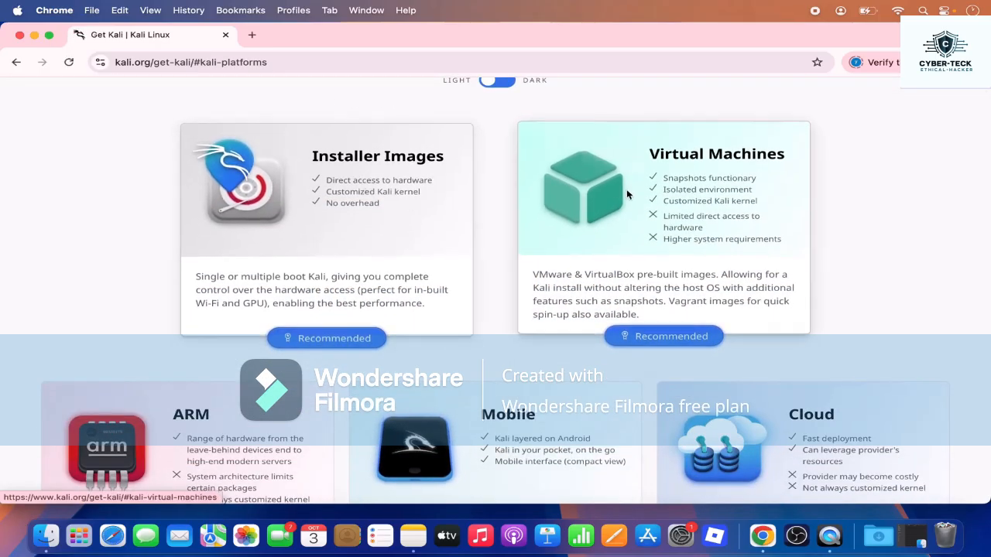
{"action": "scroll", "coordinate": [513, 325], "scroll_direction": "down", "scroll_amount": 2}
{"action": "scroll", "coordinate": [513, 326], "scroll_direction": "up", "scroll_amount": 1}
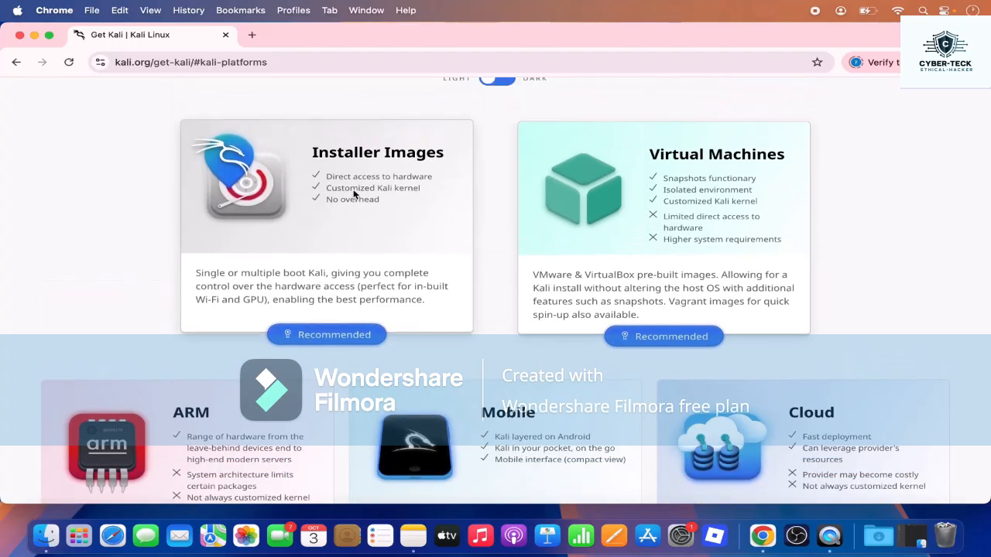
{"action": "left_click", "coordinate": [347, 190]}
Download the recommended Kali Linux 2025.3 Installer image for Apple Silicon (ARM64) and check the download progress
{"action": "scroll", "coordinate": [480, 325], "scroll_direction": "down", "scroll_amount": 4}
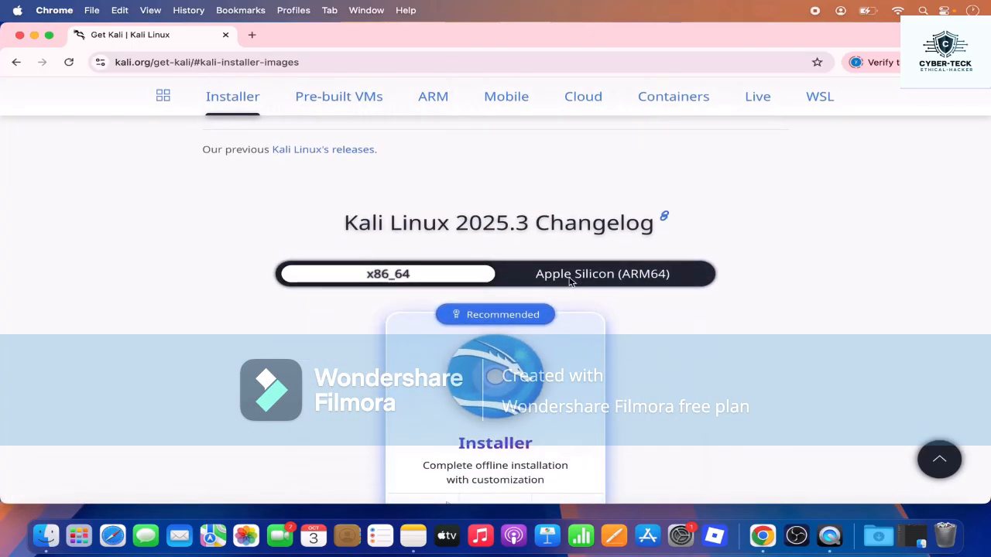
{"action": "left_click", "coordinate": [594, 284]}
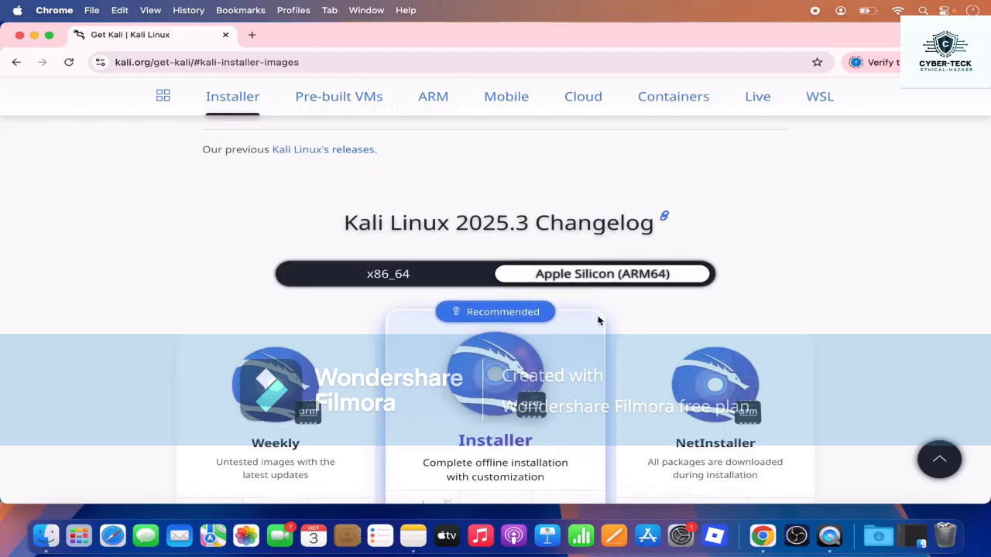
{"action": "scroll", "coordinate": [542, 313], "scroll_direction": "down", "scroll_amount": 3}
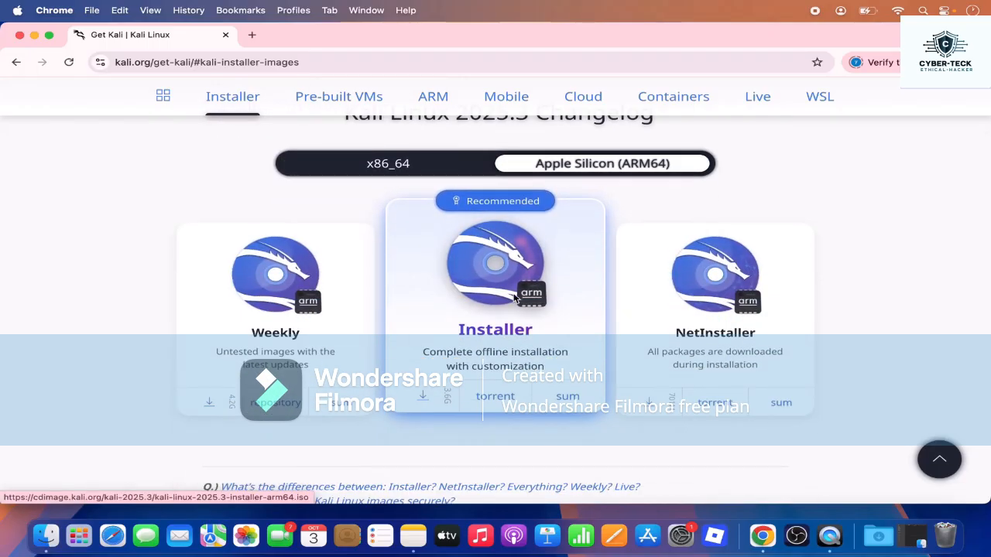
{"action": "left_click", "coordinate": [476, 338]}
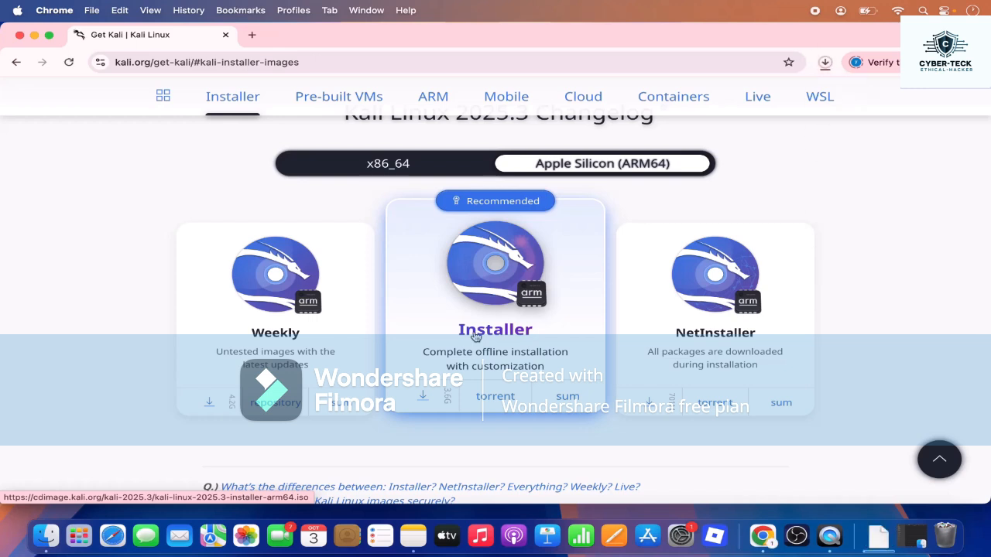
{"action": "left_click", "coordinate": [825, 63]}
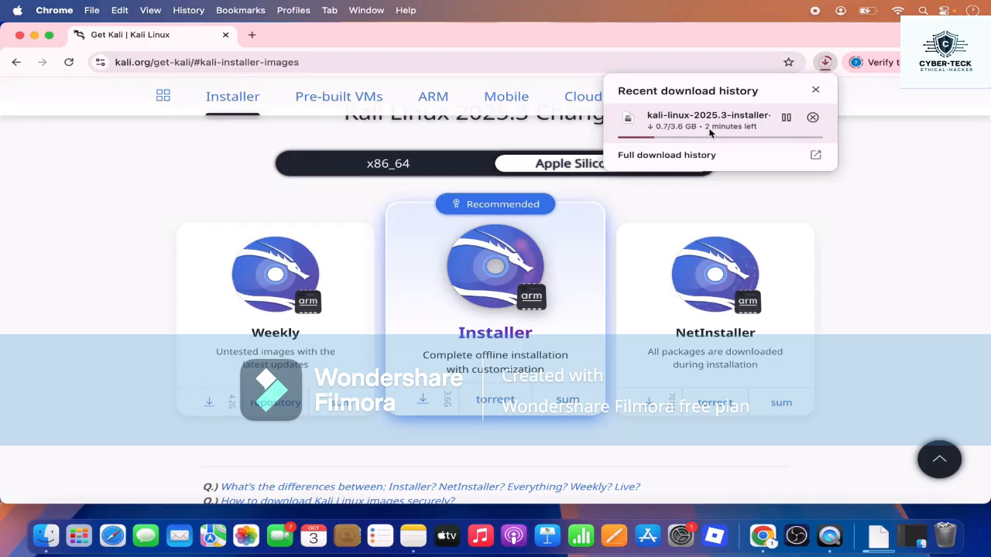
{"action": "left_click", "coordinate": [937, 299]}
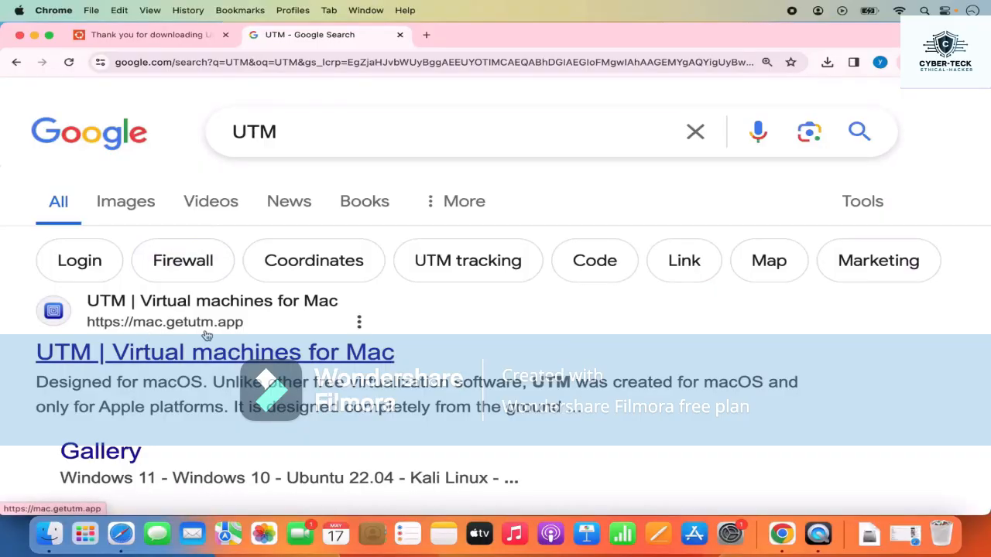
Open the UTM website from the search results, look over the page, and download UTM for Mac
{"action": "left_click", "coordinate": [217, 352]}
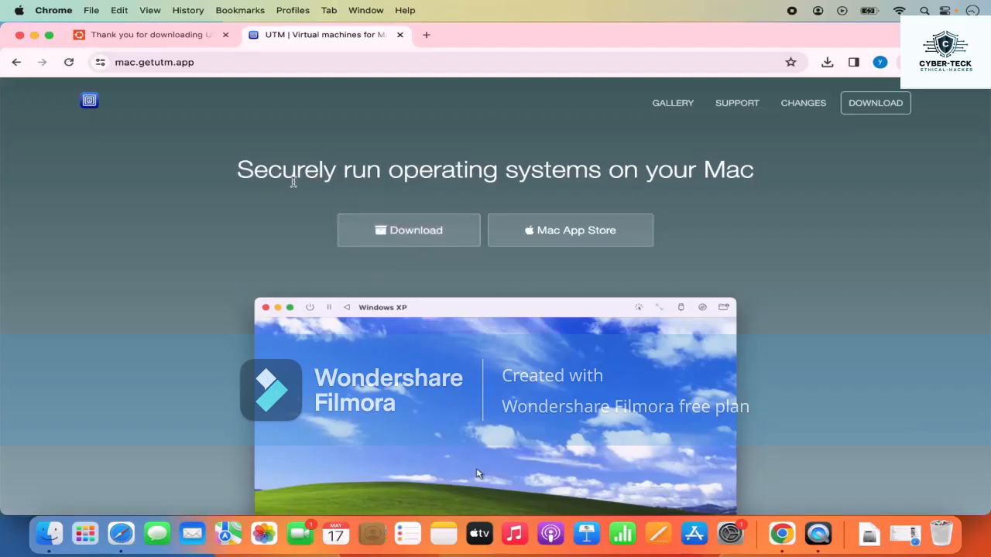
{"action": "scroll", "coordinate": [681, 203], "scroll_direction": "down", "scroll_amount": 15}
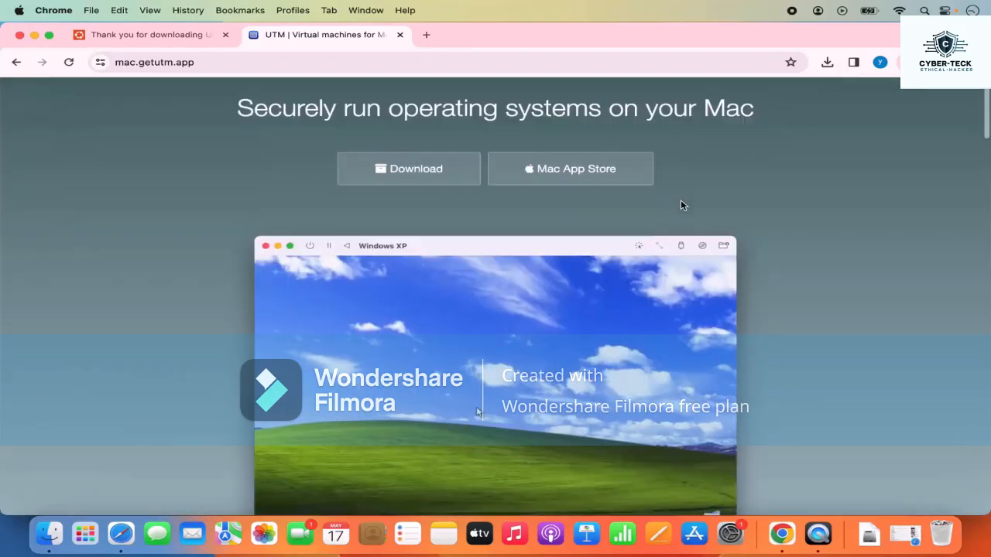
{"action": "scroll", "coordinate": [681, 199], "scroll_direction": "down", "scroll_amount": 10}
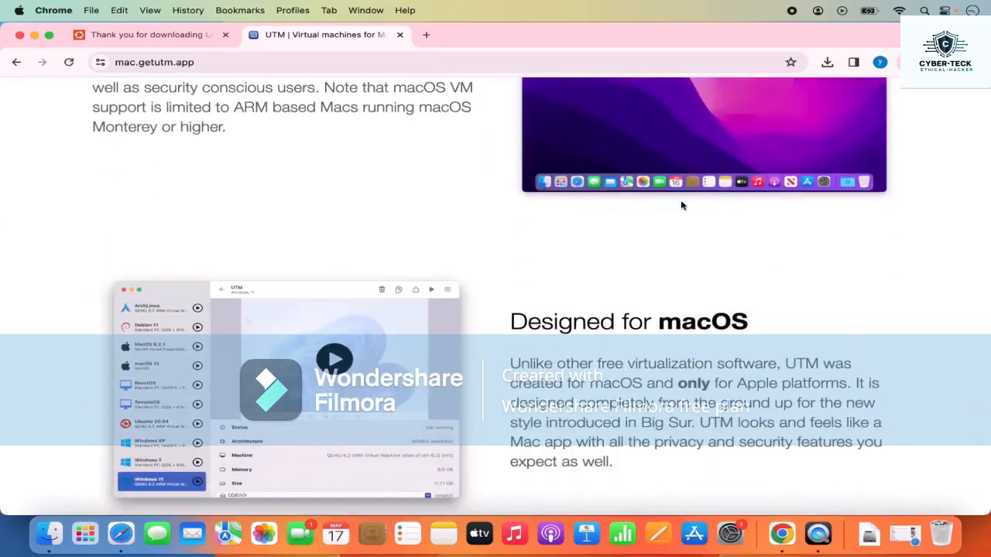
{"action": "scroll", "coordinate": [681, 200], "scroll_direction": "up", "scroll_amount": 20}
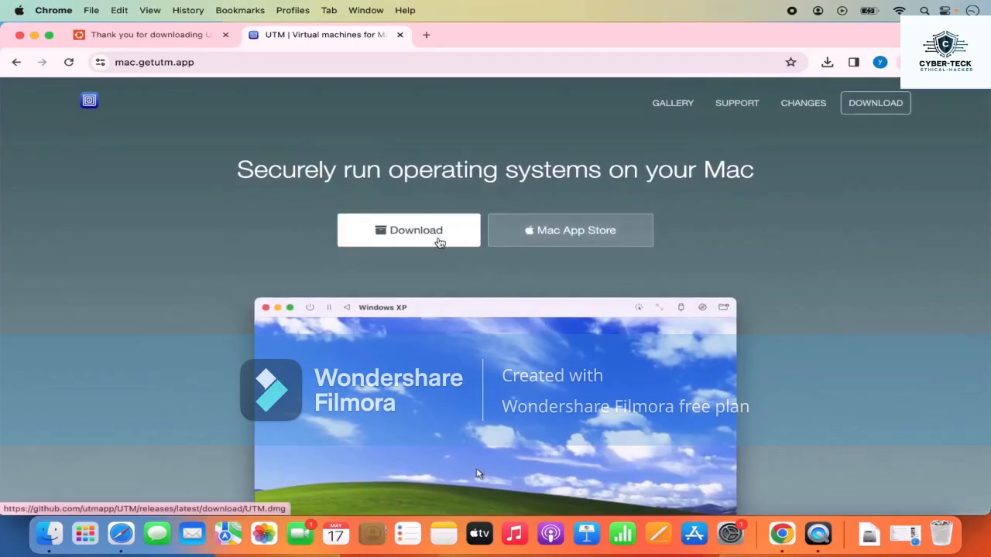
{"action": "left_click", "coordinate": [439, 242]}
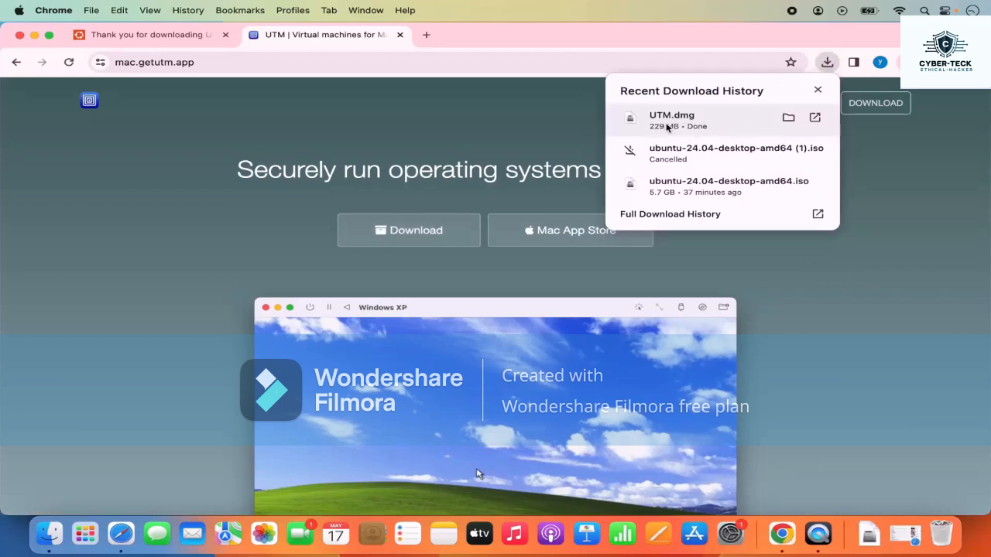
Open the downloaded UTM.dmg, copy UTM into the Applications folder, and minimize the installer window
{"action": "left_click", "coordinate": [666, 126]}
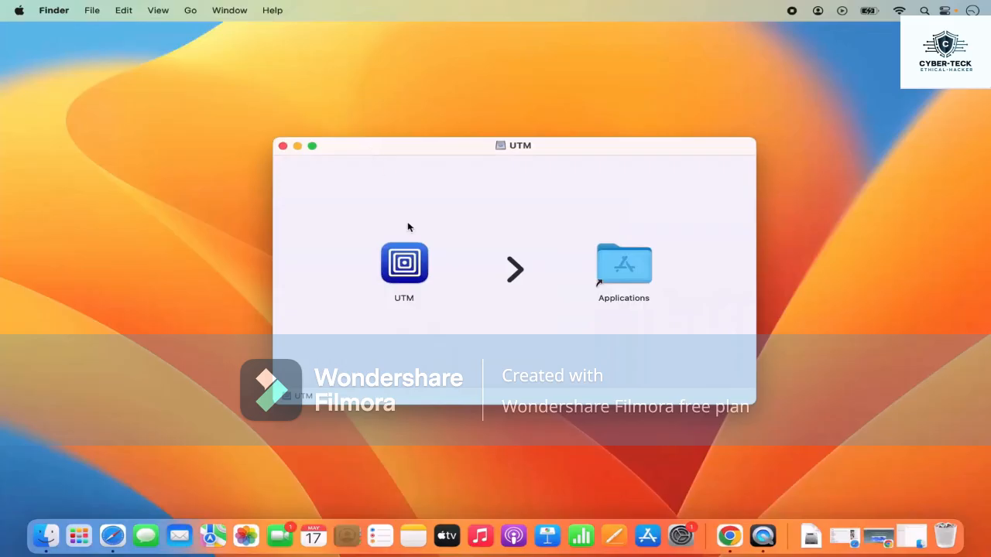
{"action": "left_click", "coordinate": [409, 262]}
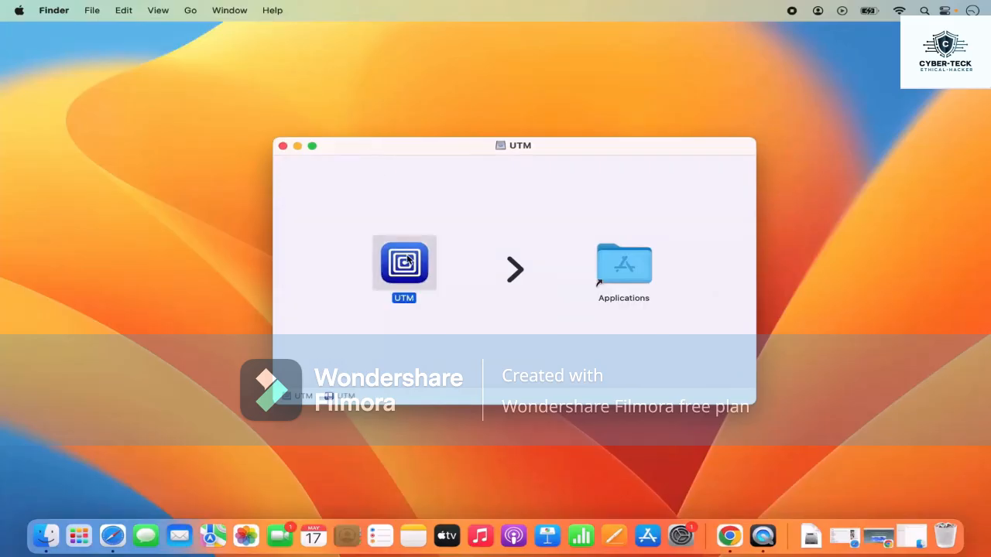
{"action": "left_click_drag", "start_coordinate": [408, 261], "coordinate": [628, 261]}
{"action": "left_click", "coordinate": [298, 147]}
Find the installed UTM among the Mac's applications and launch it
{"action": "left_click", "coordinate": [76, 536]}
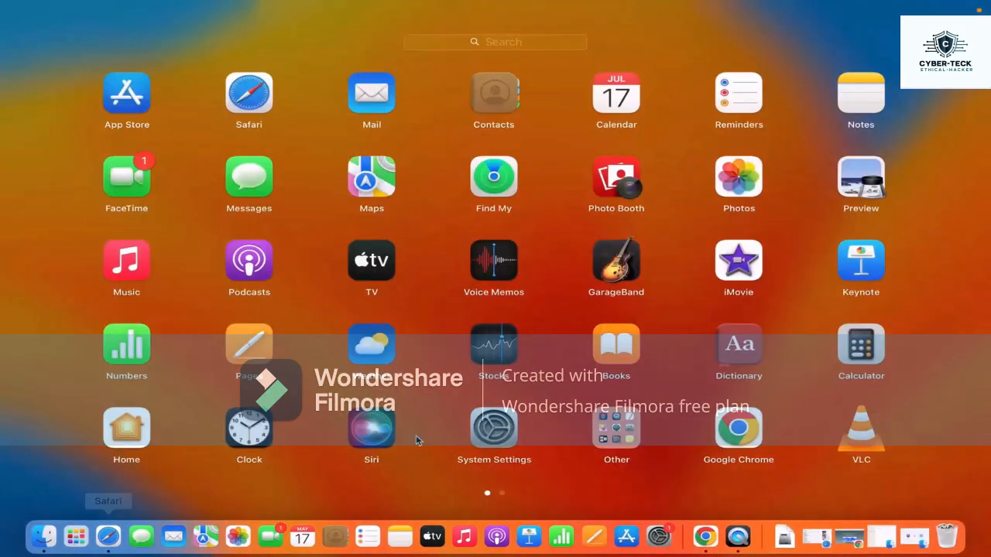
{"action": "scroll", "coordinate": [416, 441], "scroll_direction": "right", "scroll_amount": 5}
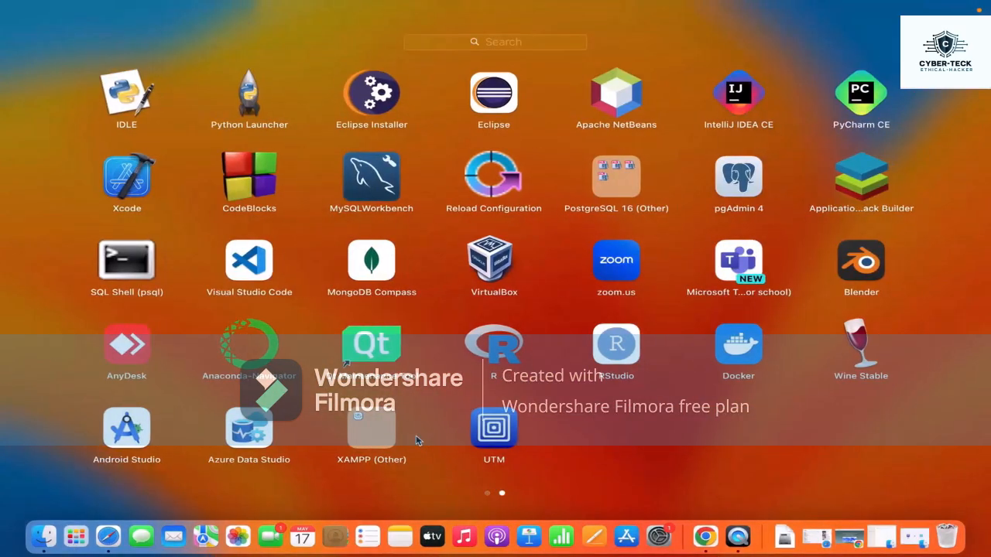
{"action": "left_click", "coordinate": [500, 435]}
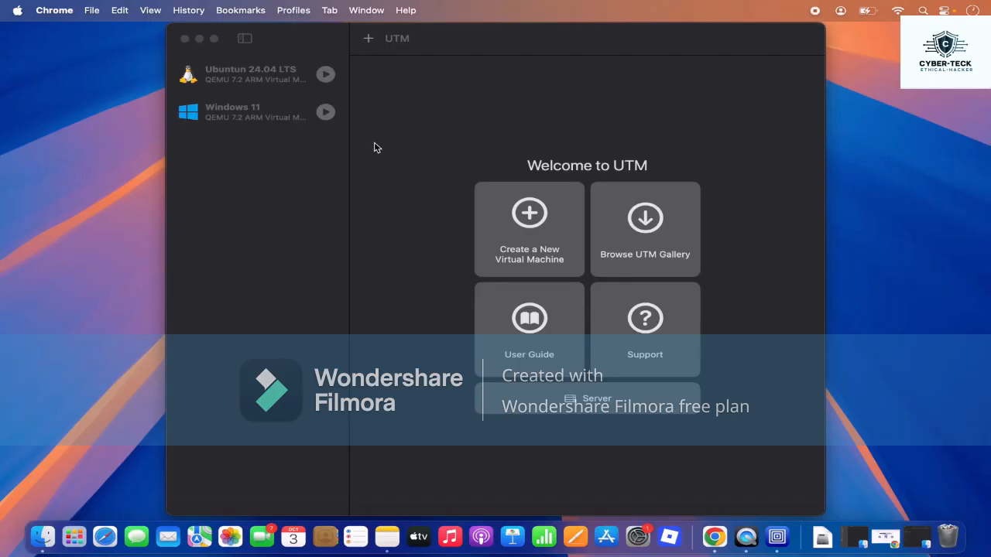
Start creating a new virtual machine that uses virtualization with Linux as the operating system
{"action": "left_click", "coordinate": [528, 221]}
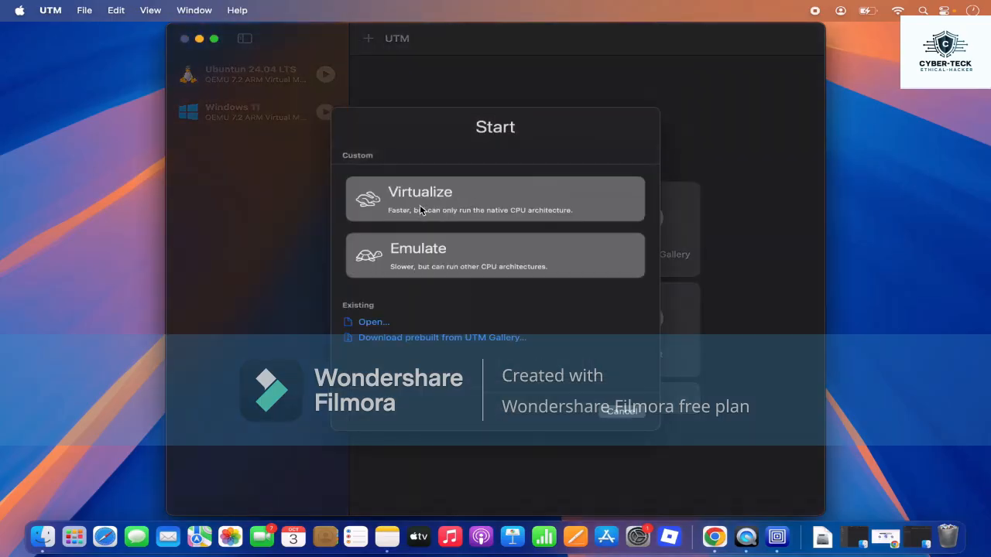
{"action": "left_click", "coordinate": [419, 207]}
{"action": "left_click", "coordinate": [479, 287]}
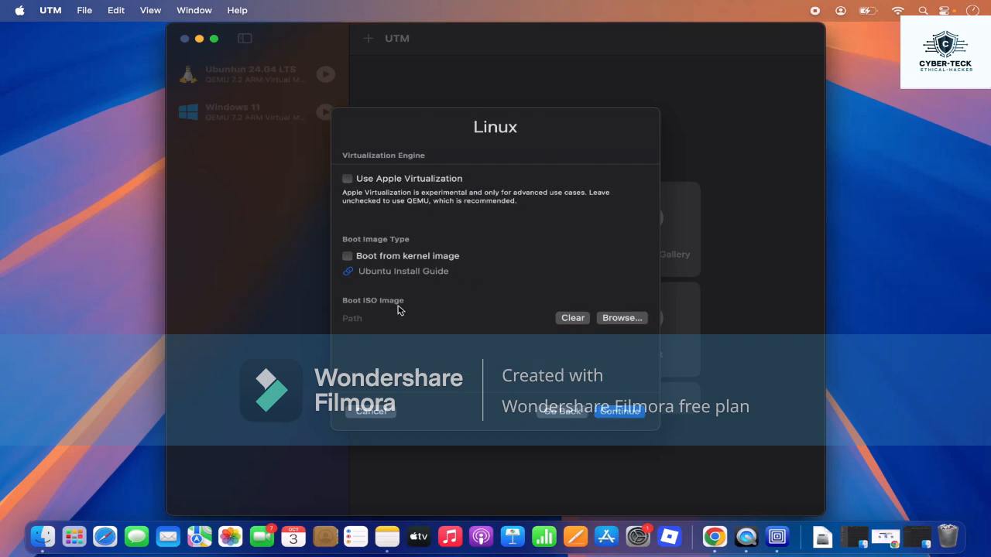
Set kali-linux-2025.3-installer-arm64.iso from Downloads as the boot ISO image and continue to the hardware settings
{"action": "left_click", "coordinate": [608, 322]}
{"action": "left_click", "coordinate": [387, 179]}
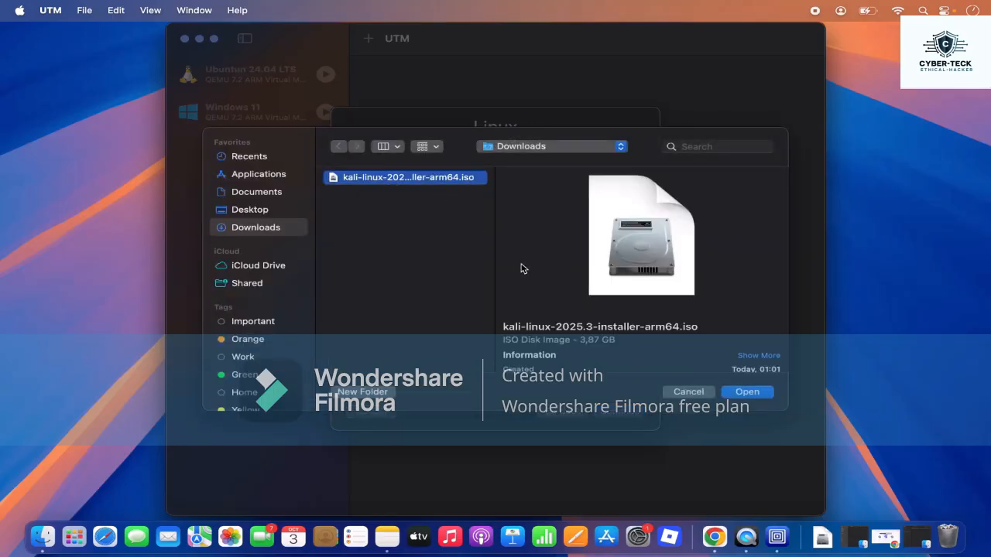
{"action": "left_click", "coordinate": [745, 393]}
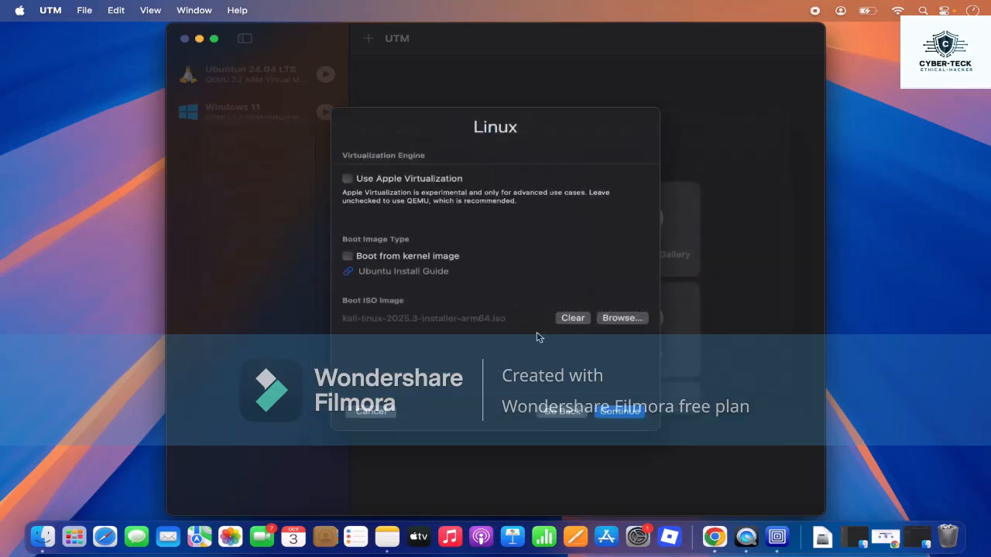
{"action": "left_click", "coordinate": [607, 416]}
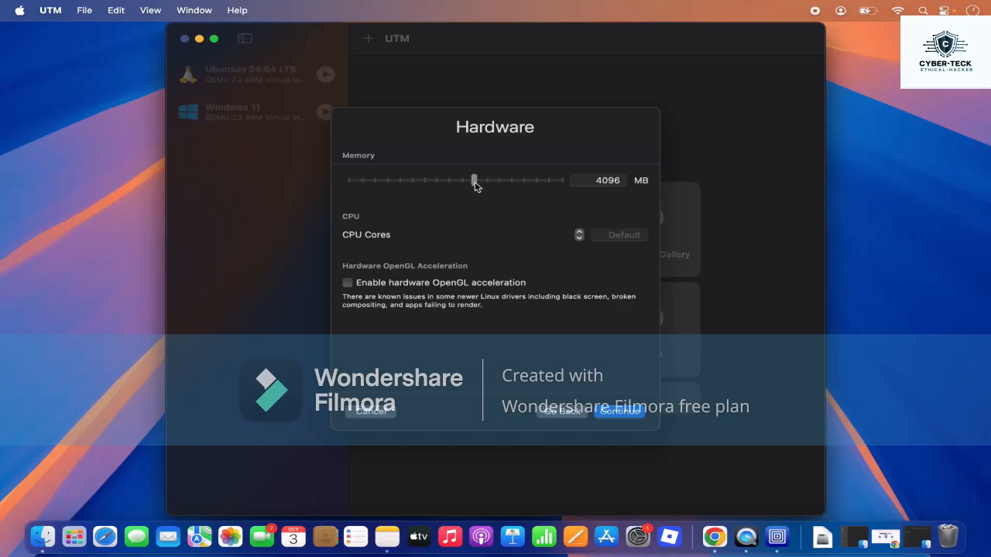
Set the virtual machine's memory to 8192 MB and its CPU to 8 cores
{"action": "left_click_drag", "start_coordinate": [478, 184], "coordinate": [499, 186]}
{"action": "left_click", "coordinate": [579, 233]}
{"action": "left_click", "coordinate": [619, 411]}
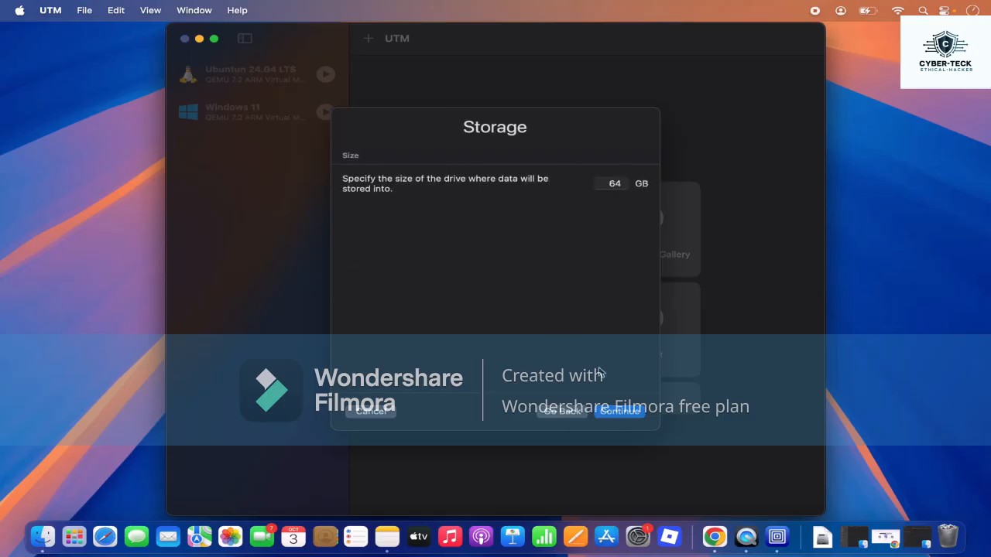
Set the virtual drive size to 100 GB and choose Downloads as the shared directory
{"action": "left_click", "coordinate": [615, 185]}
{"action": "type", "text": "100"}
{"action": "left_click", "coordinate": [618, 409]}
{"action": "left_click", "coordinate": [617, 184]}
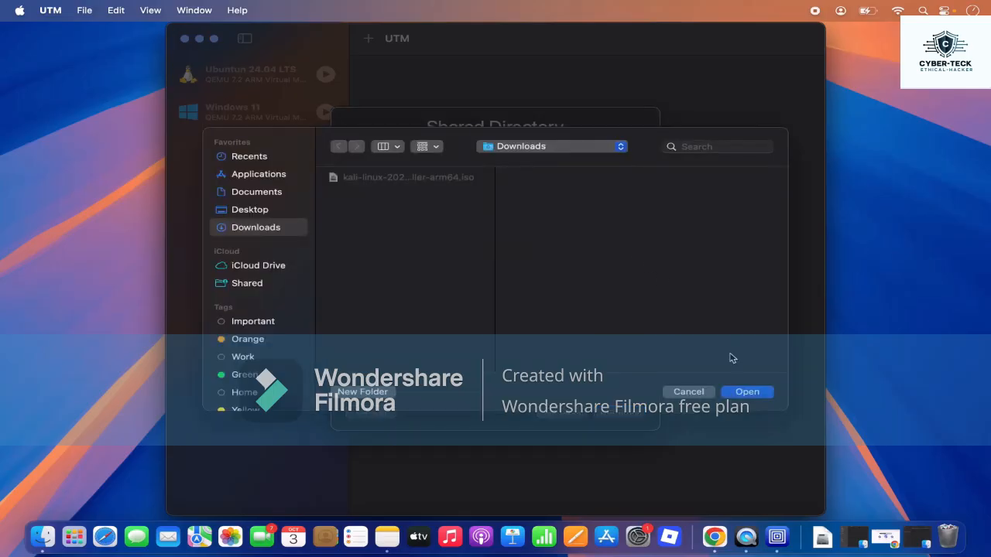
{"action": "left_click", "coordinate": [747, 392]}
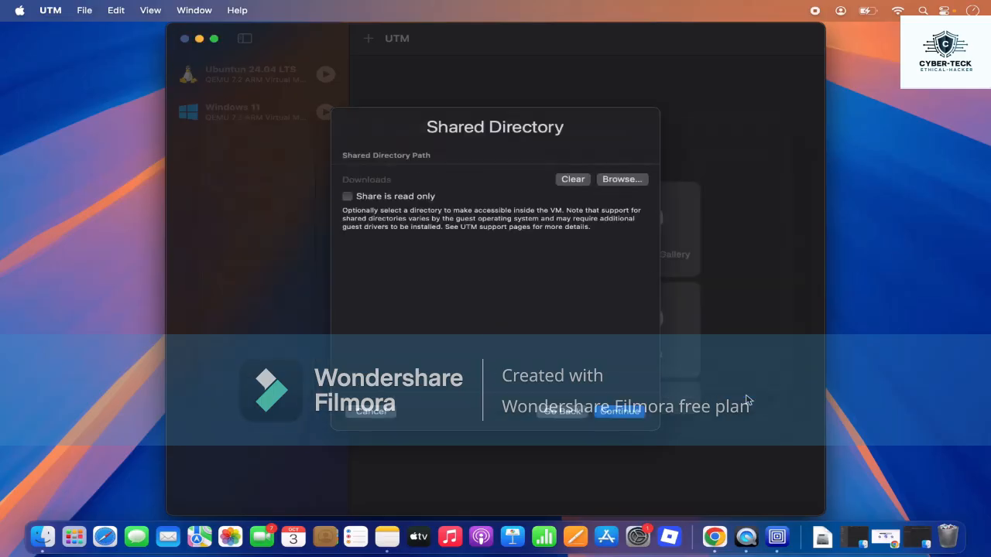
{"action": "left_click", "coordinate": [619, 411]}
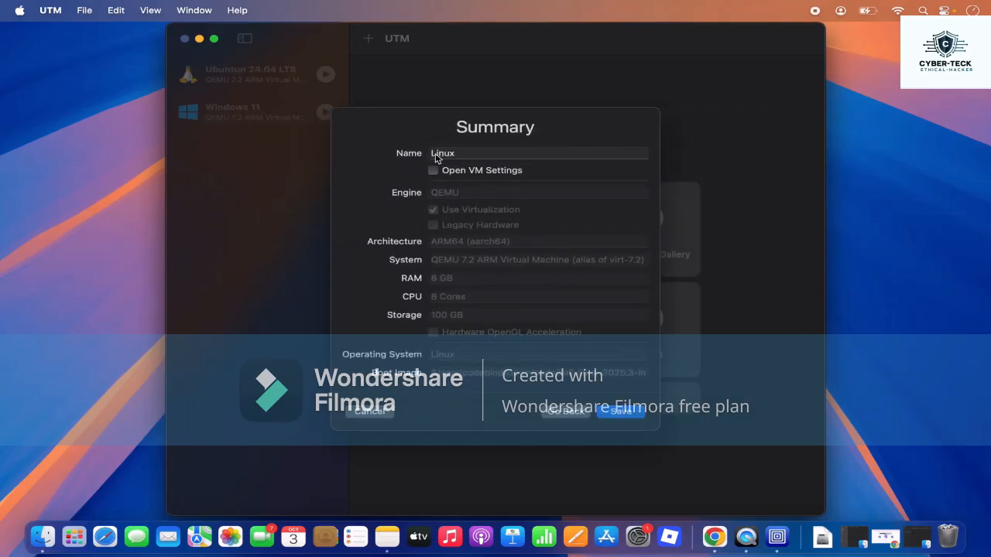
Name the virtual machine Kali Linux, enable Open VM Settings, and save it
{"action": "left_click", "coordinate": [433, 154]}
{"action": "type", "text": "Kali"}
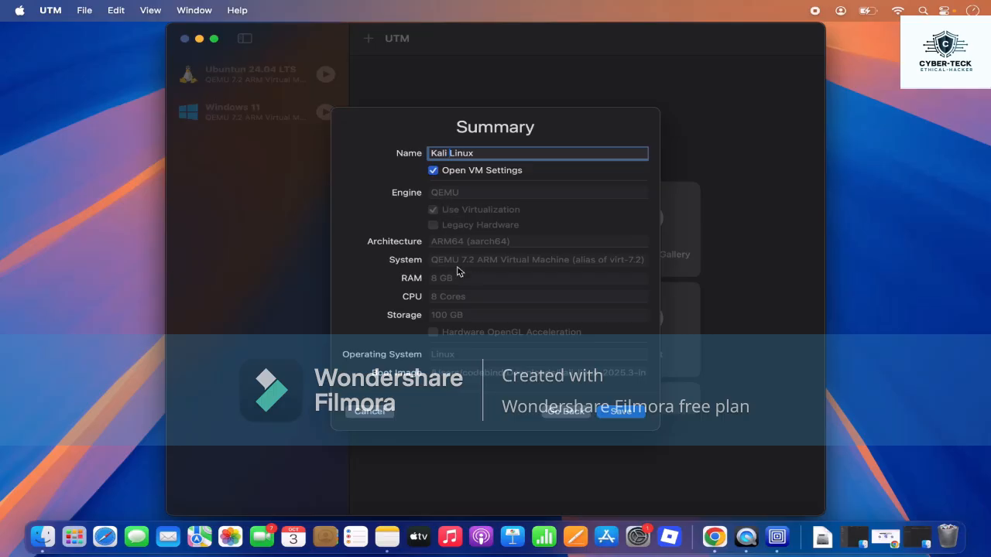
{"action": "left_click", "coordinate": [616, 413]}
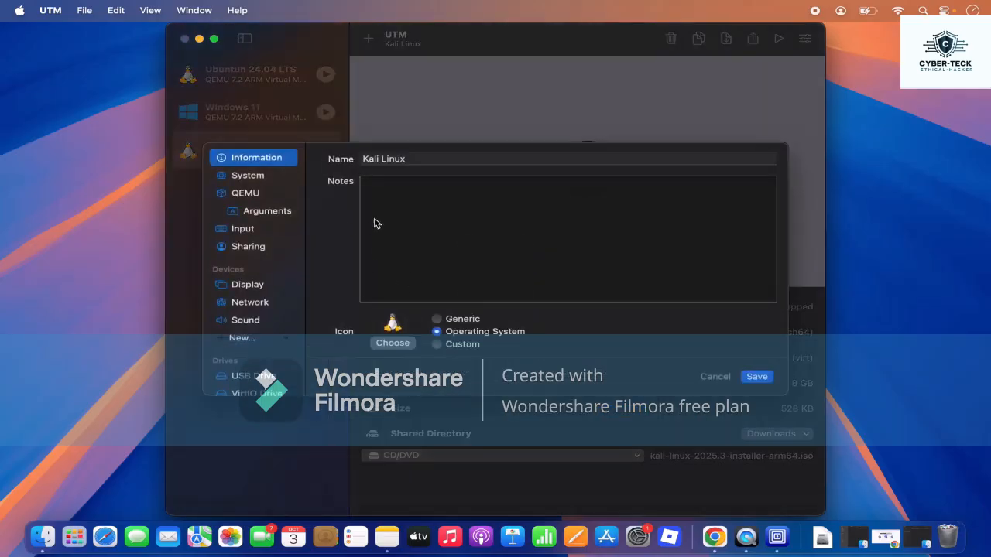
Review the virtual machine's System, Display and VirtIO drive settings, save them, and start the Kali Linux machine
{"action": "left_click", "coordinate": [263, 183]}
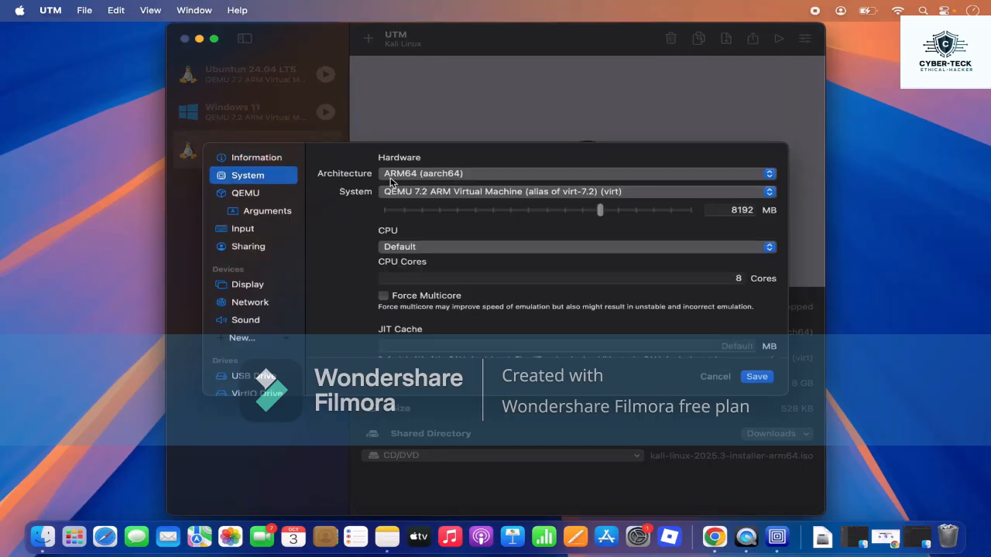
{"action": "left_click", "coordinate": [256, 285]}
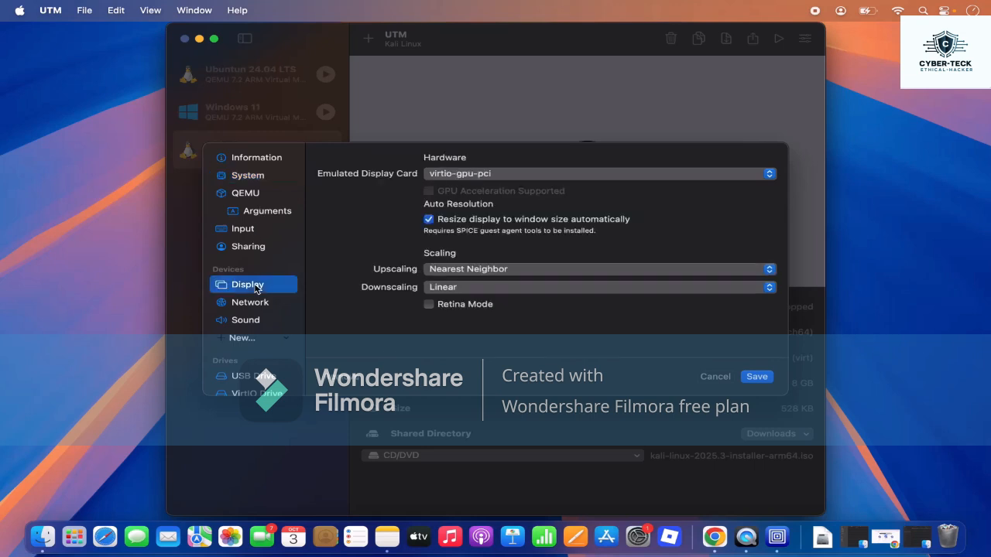
{"action": "left_click", "coordinate": [293, 397]}
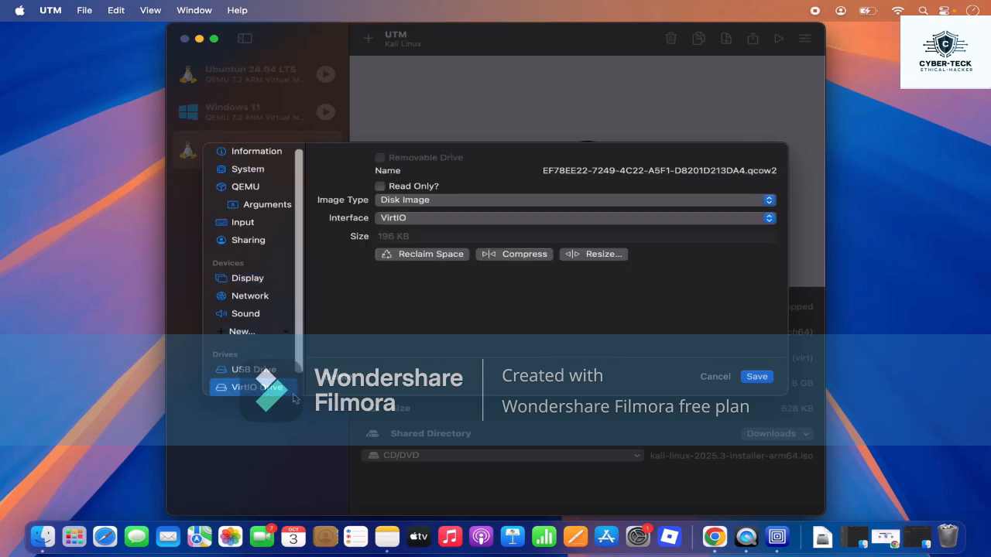
{"action": "left_click", "coordinate": [752, 378]}
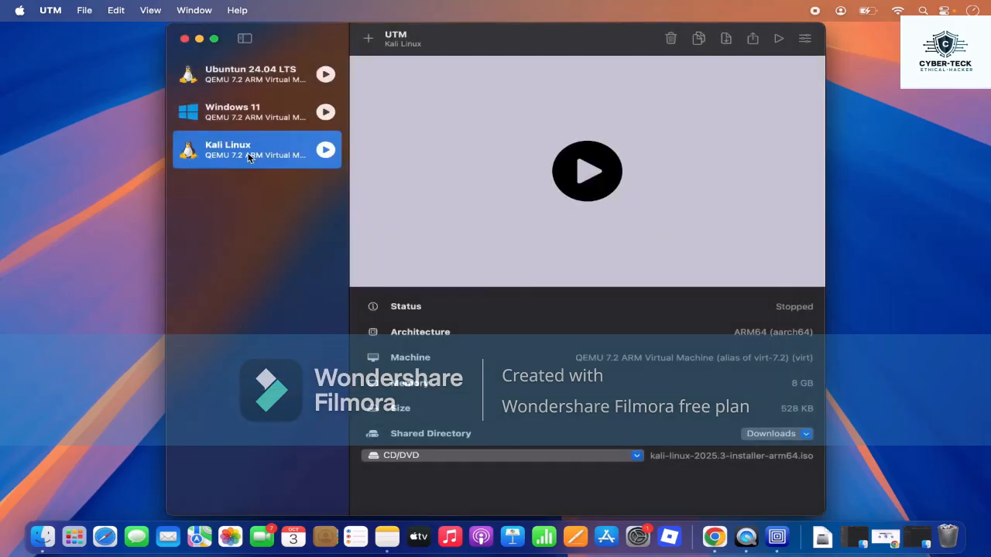
{"action": "left_click", "coordinate": [586, 171]}
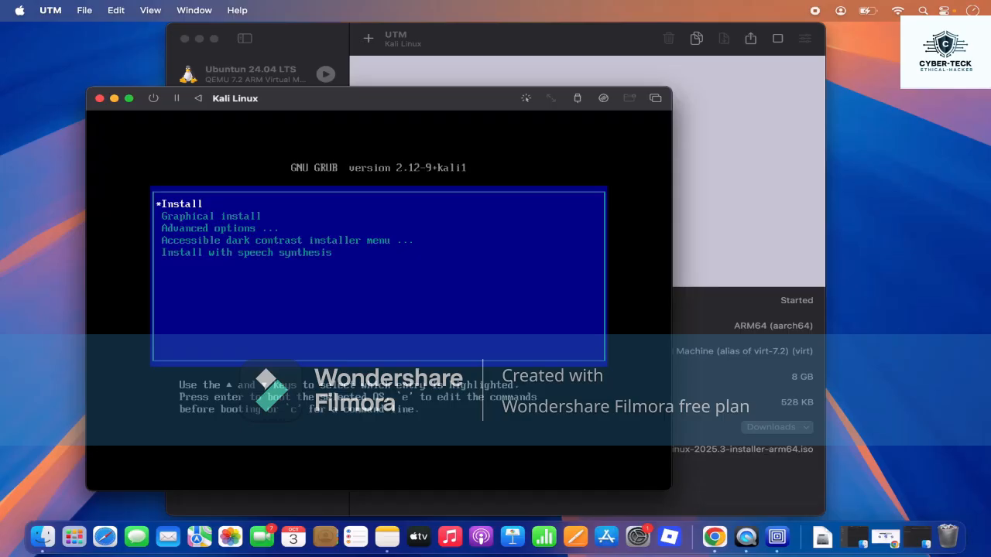
Try to boot the Graphical install entry, and power off the Kali Linux virtual machine and close its window
{"action": "key", "text": "Down"}
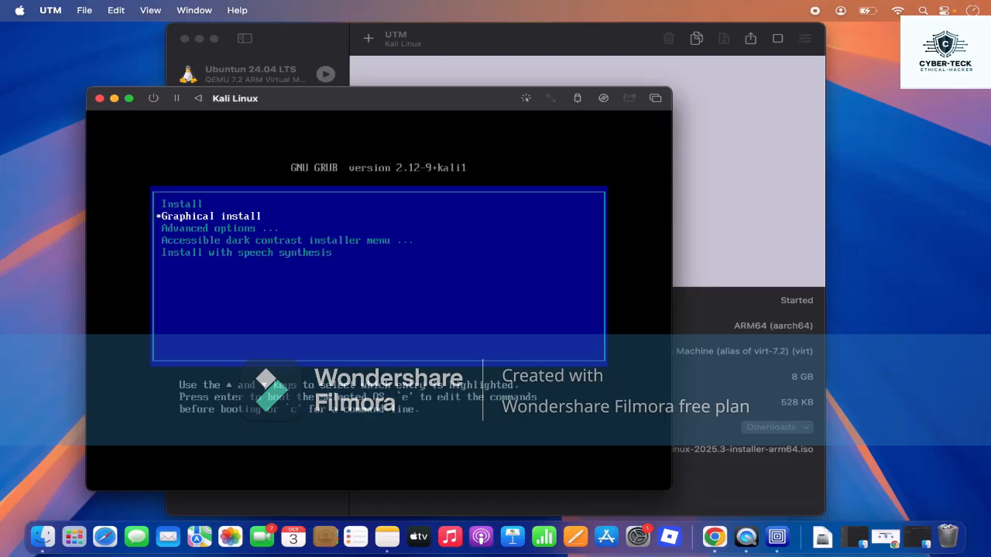
{"action": "key", "text": "Return"}
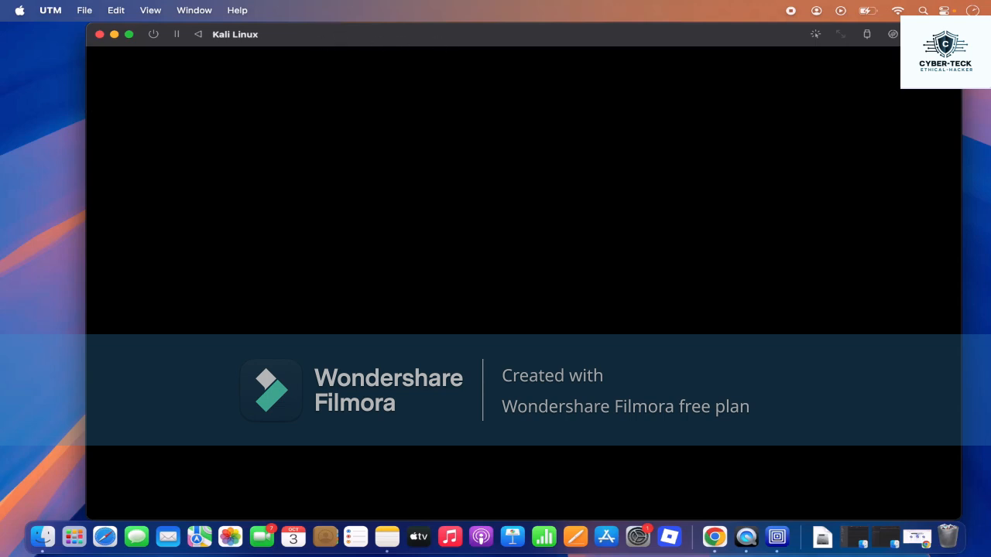
{"action": "left_click", "coordinate": [154, 37]}
{"action": "left_click", "coordinate": [535, 331]}
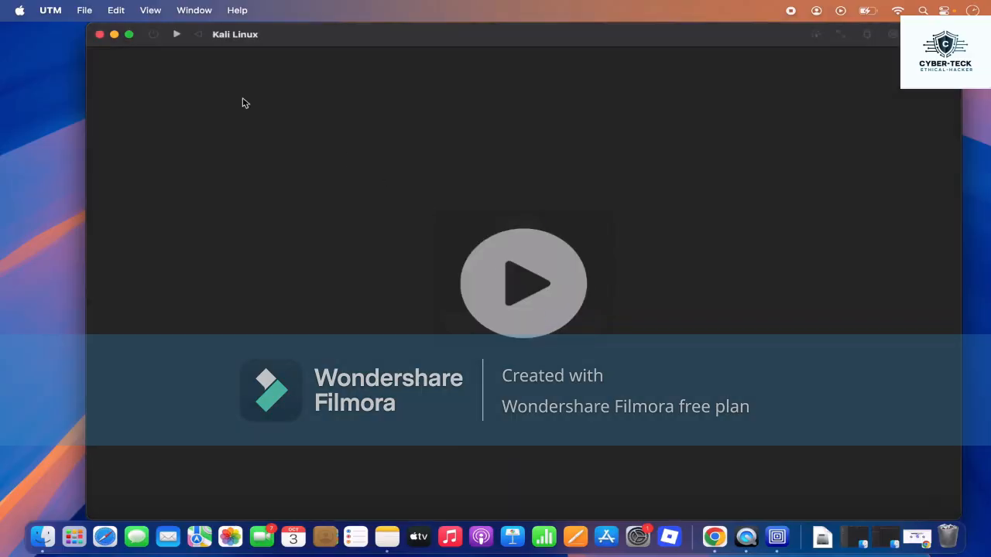
{"action": "left_click", "coordinate": [99, 34]}
Add a Serial device to the Kali Linux virtual machine's settings and save them
{"action": "right_click", "coordinate": [221, 152]}
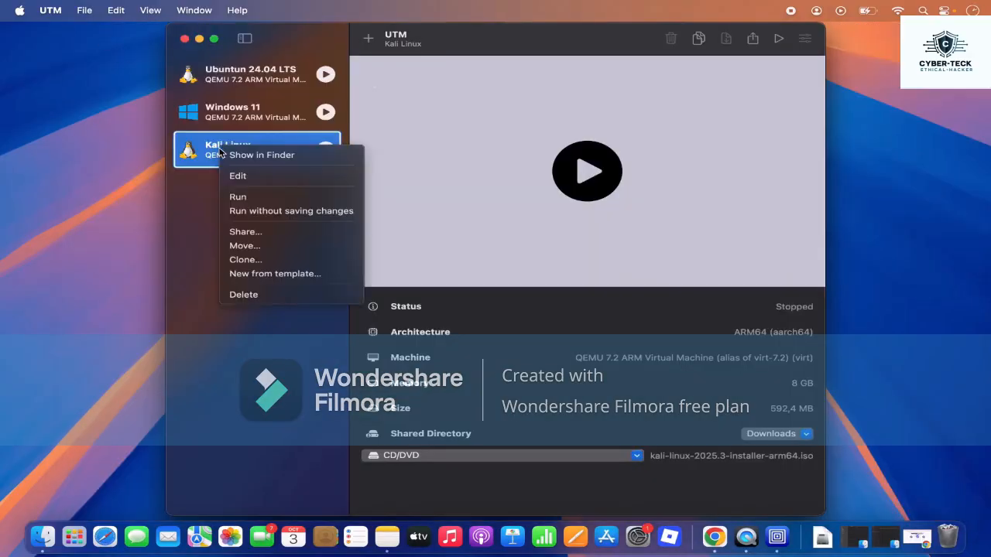
{"action": "left_click", "coordinate": [207, 226]}
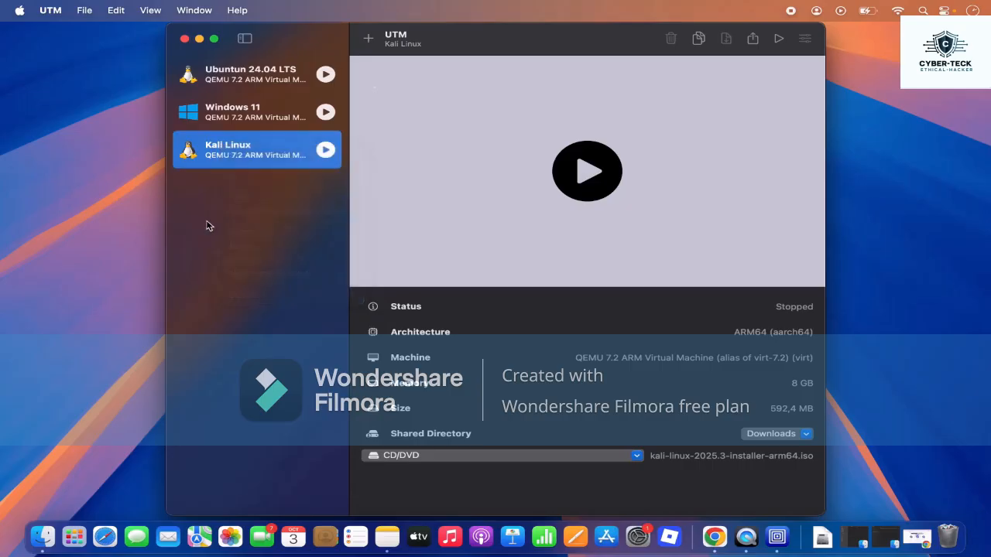
{"action": "right_click", "coordinate": [235, 157]}
{"action": "left_click", "coordinate": [253, 178]}
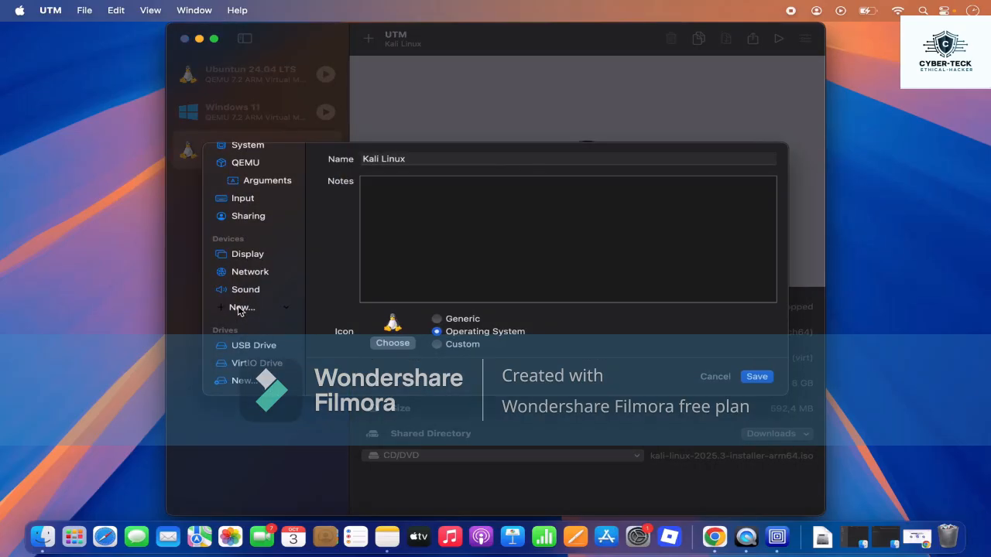
{"action": "left_click", "coordinate": [240, 308]}
{"action": "left_click", "coordinate": [238, 342]}
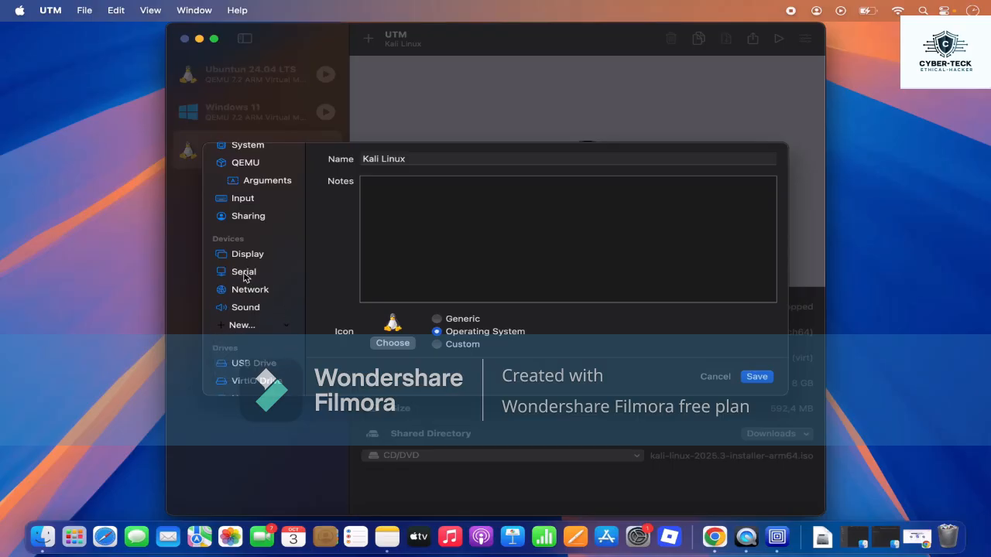
{"action": "left_click", "coordinate": [757, 376]}
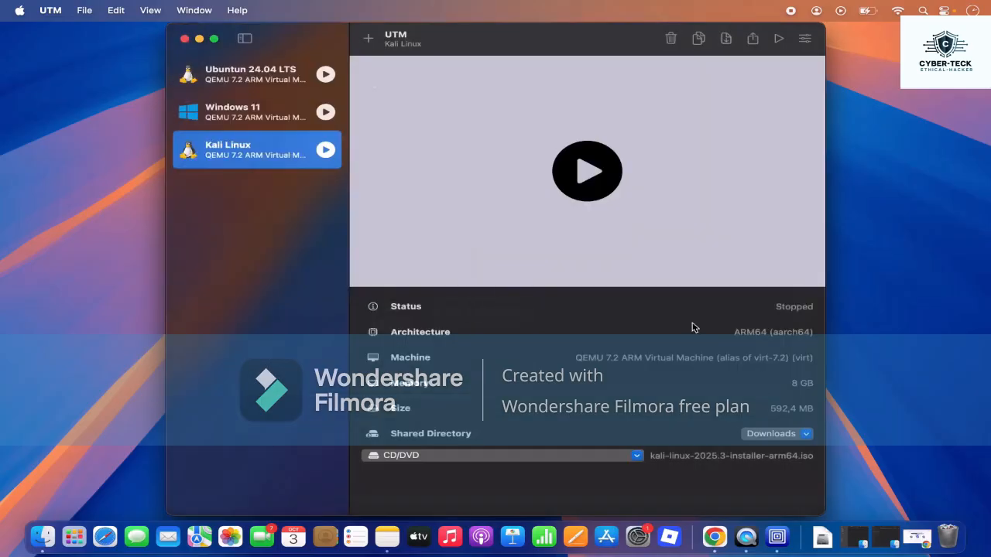
Start the Kali Linux machine and boot the Install entry from its Terminal 1 window, moved in front of the display window
{"action": "left_click", "coordinate": [587, 174]}
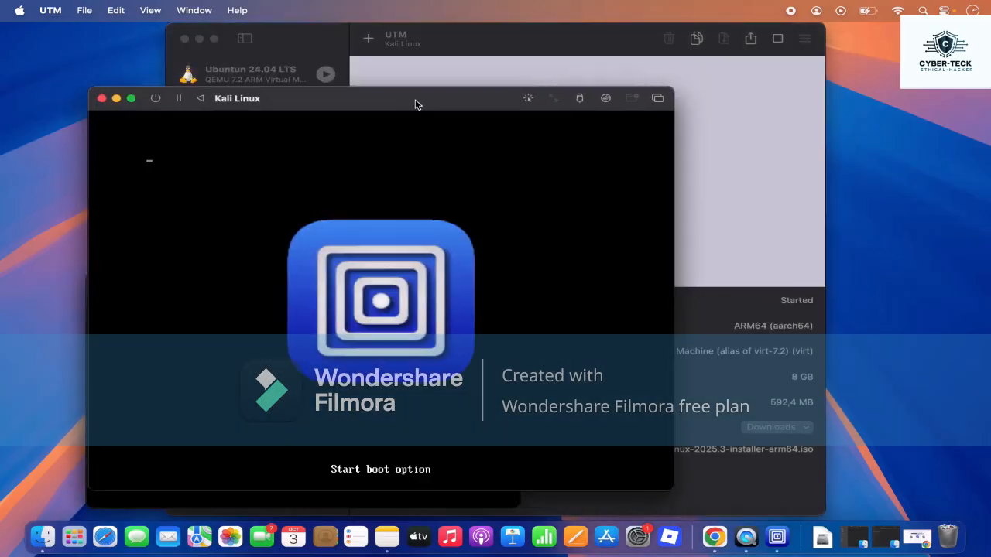
{"action": "left_click_drag", "start_coordinate": [415, 105], "coordinate": [564, 80]}
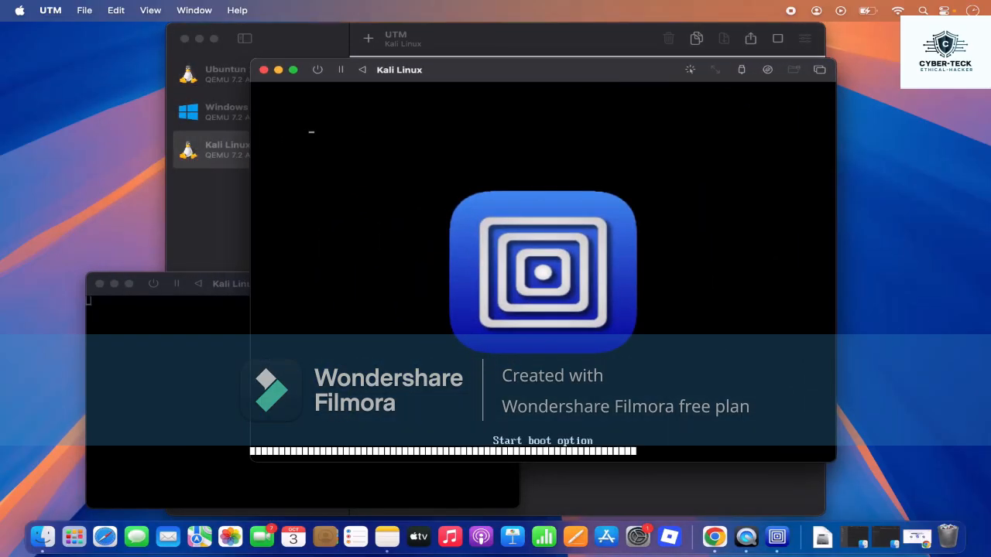
{"action": "left_click_drag", "start_coordinate": [217, 287], "coordinate": [346, 176]}
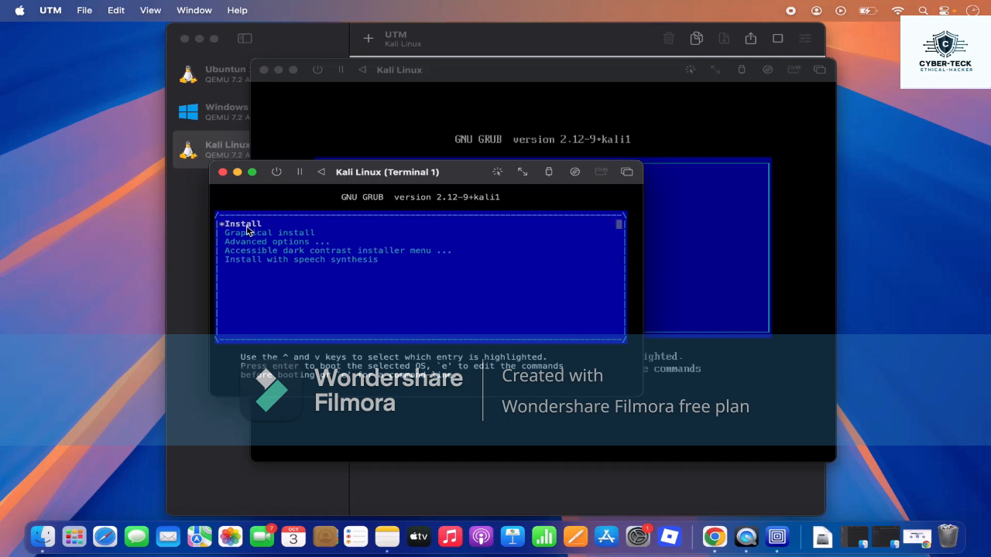
{"action": "key", "text": "Return"}
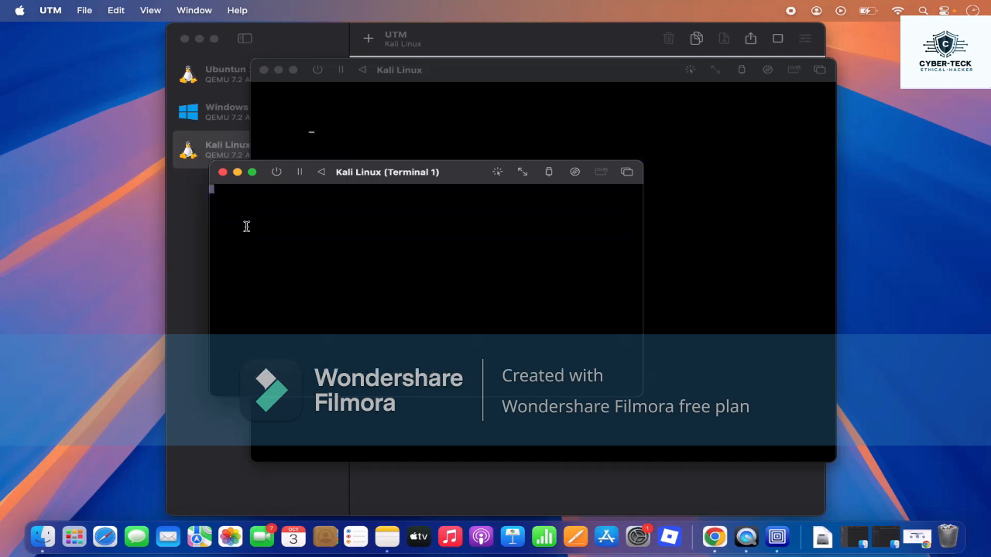